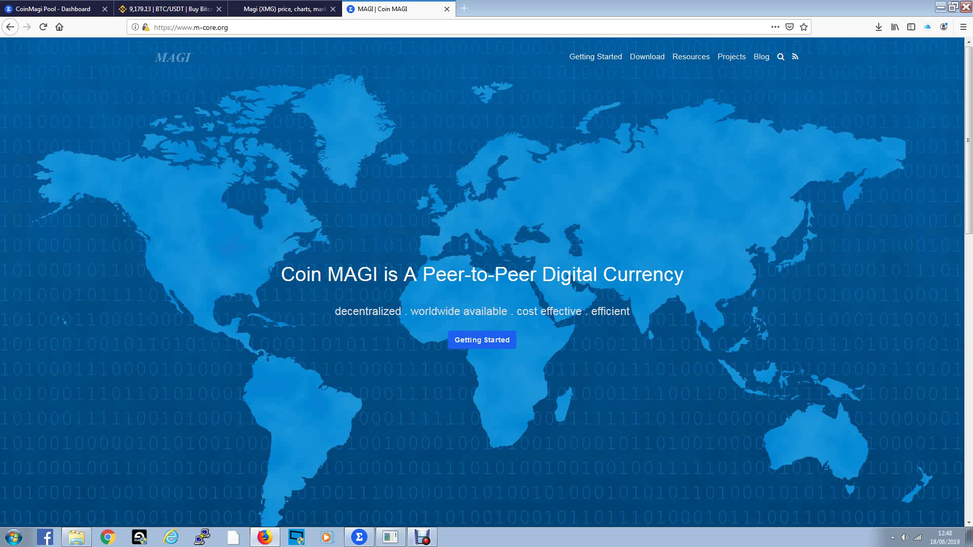
- Open the Coin Magi downloads page, then bring up the MAGI wallet's balance overview
left_click(648, 56)
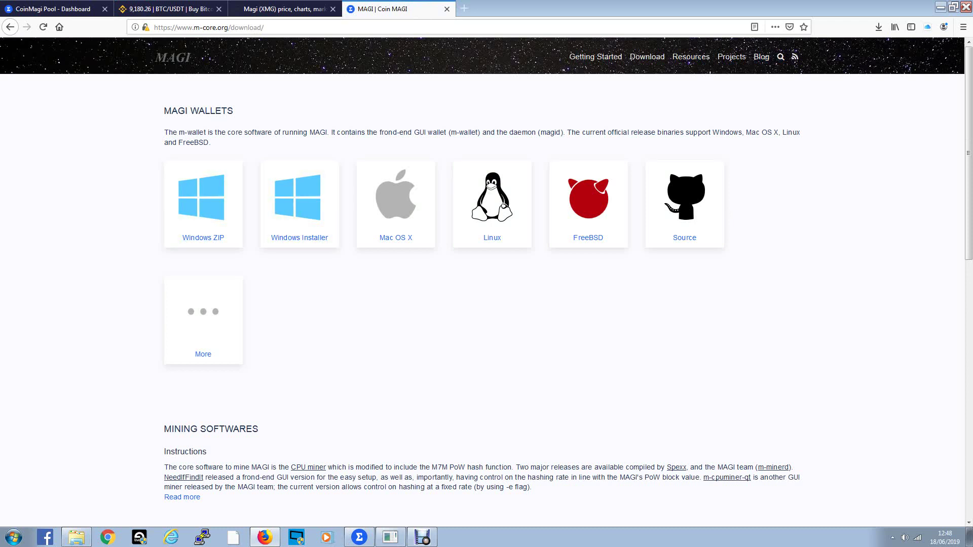
left_click(359, 538)
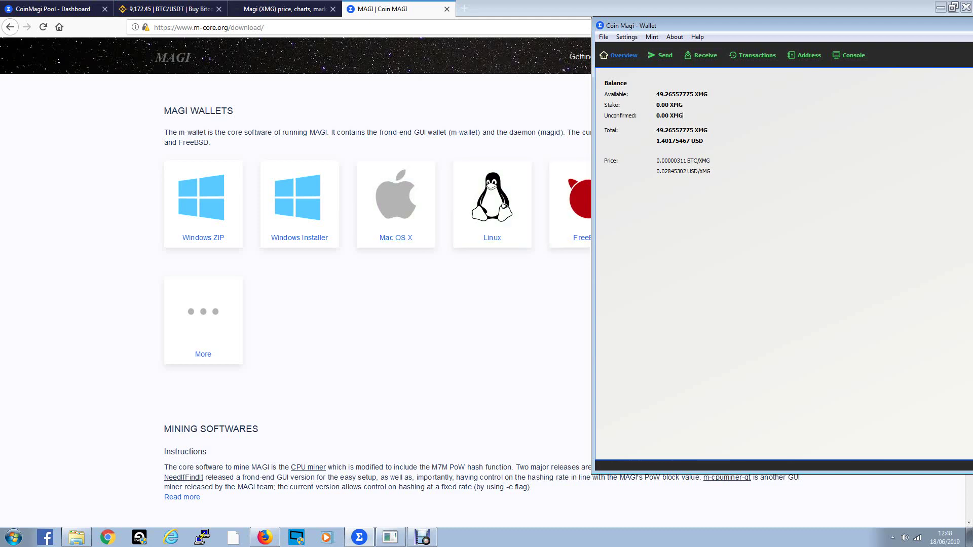
- Switch to the CoinMagi Pool dashboard tab, in front of the wallet
left_click(54, 8)
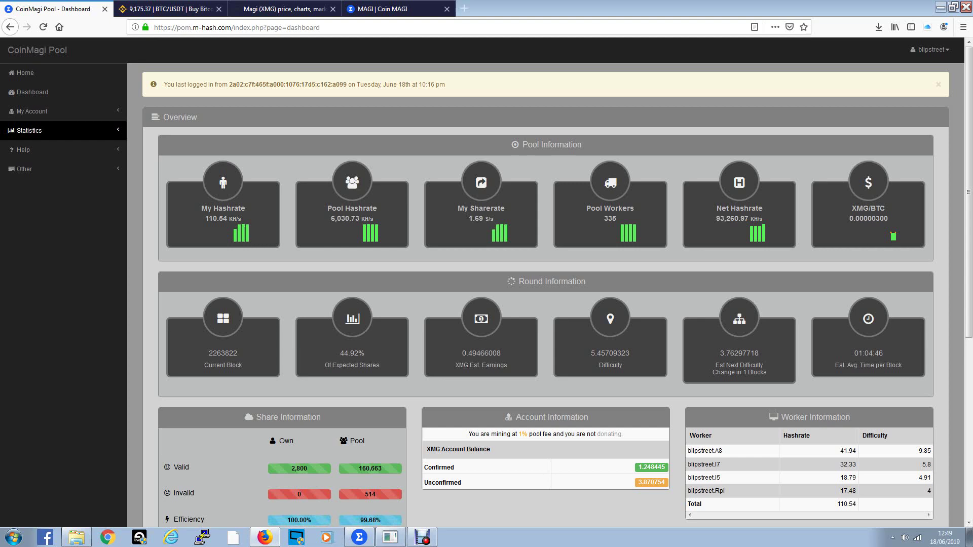
- Expand My Account and list the account's configured workers under My Workers
left_click(33, 111)
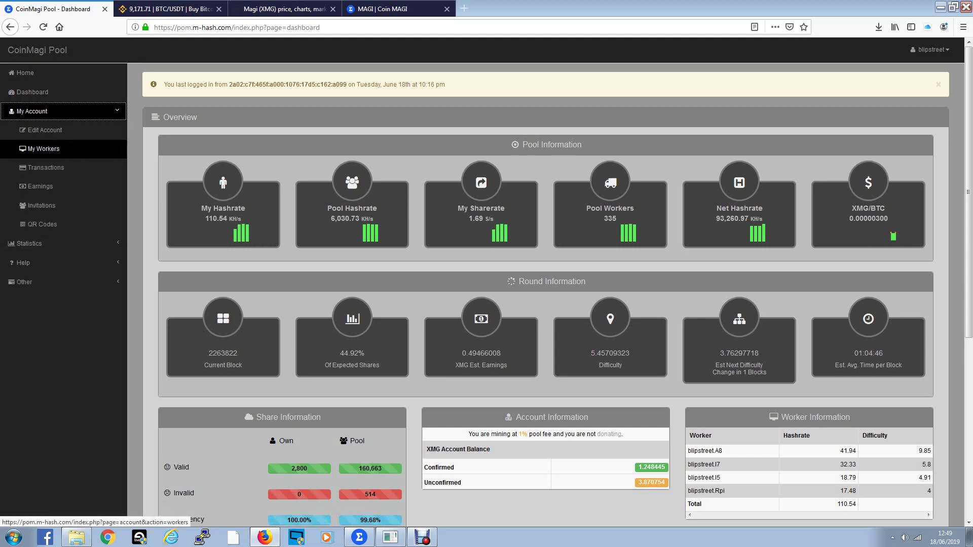
left_click(43, 149)
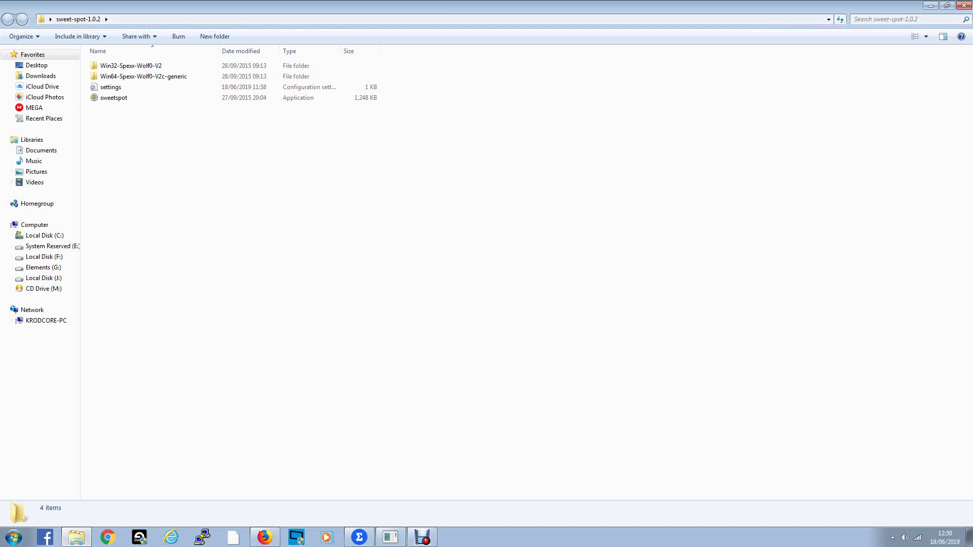
- Start the Sweet Spot miner, check the stratum address mining.m-hash.com:3334, and show the miner
double_click(113, 97)
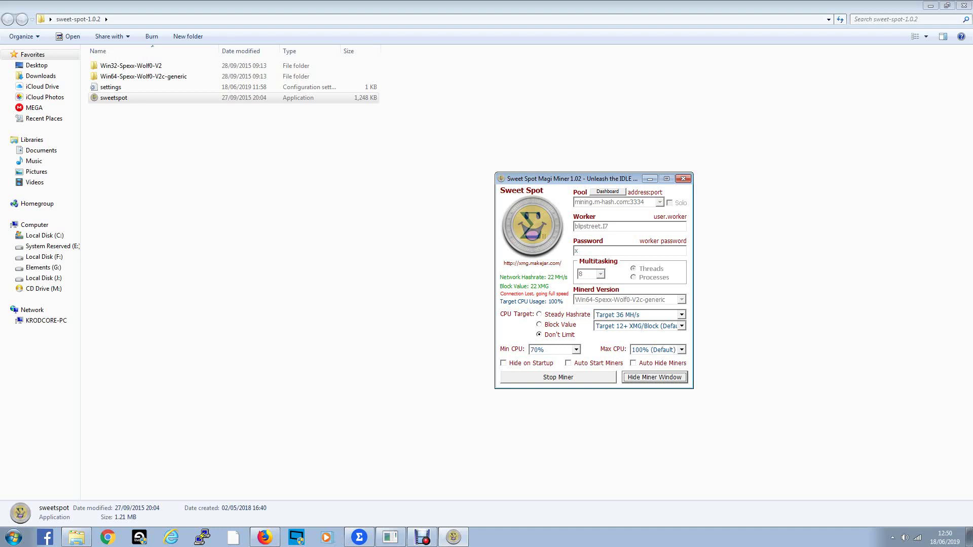
left_click(264, 538)
left_click(27, 72)
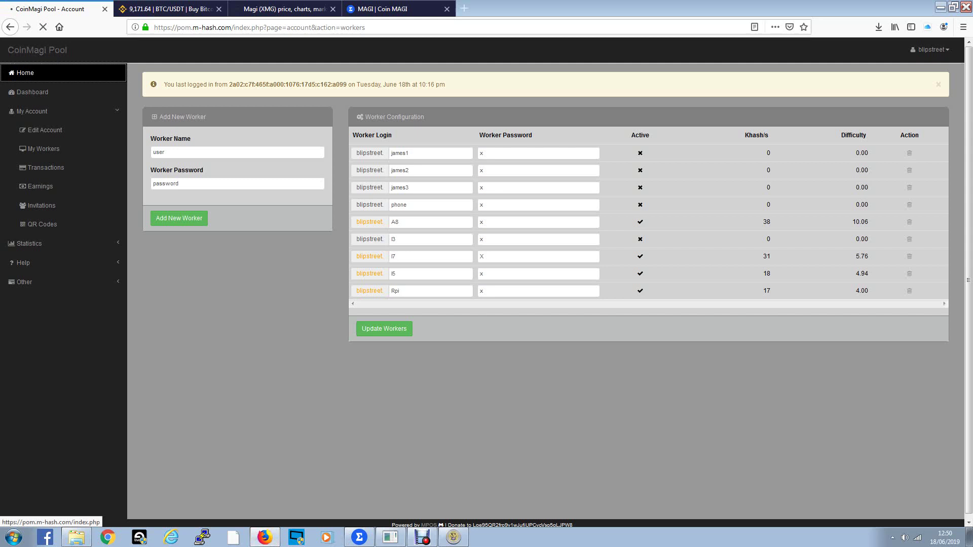
scroll(545, 305, "down", 5)
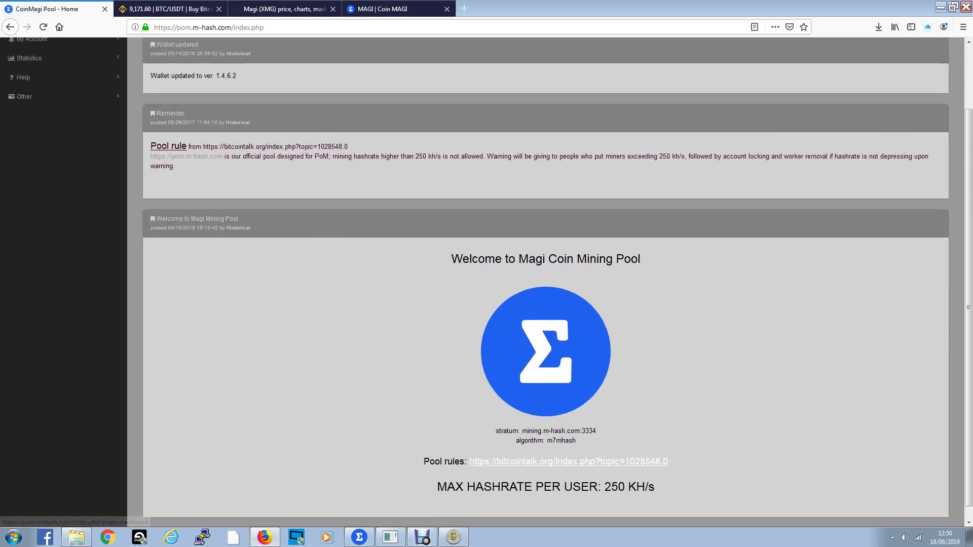
scroll(546, 305, "down", 1)
left_click_drag(522, 417, 597, 417)
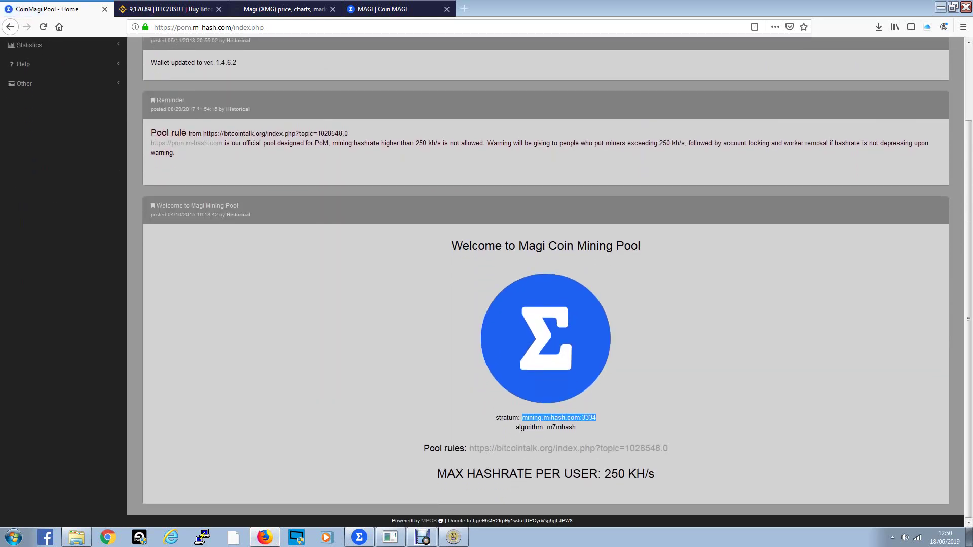
left_click(453, 538)
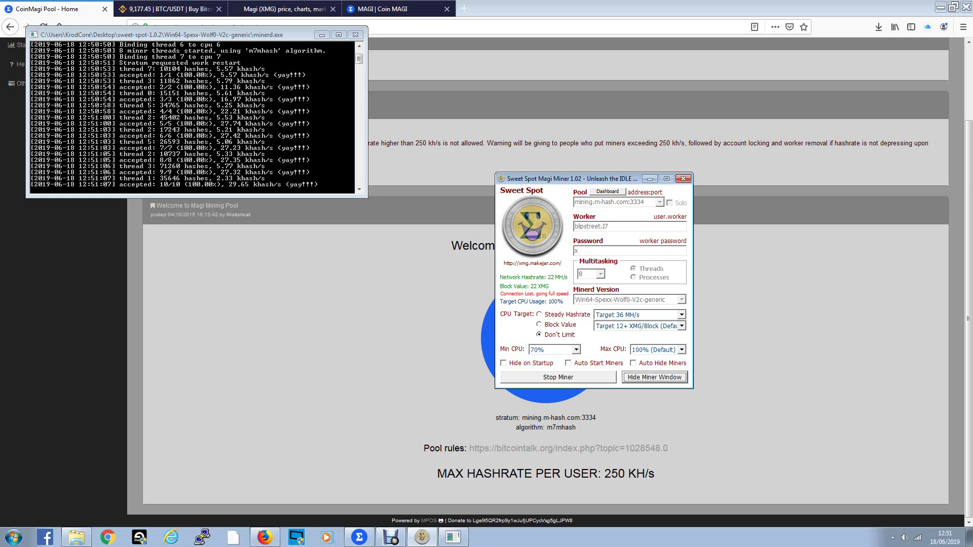
- Show the CoinMagi Pool dashboard with 3,272 valid shares and four workers totalling 104.85
left_click(15, 115)
left_click(44, 27)
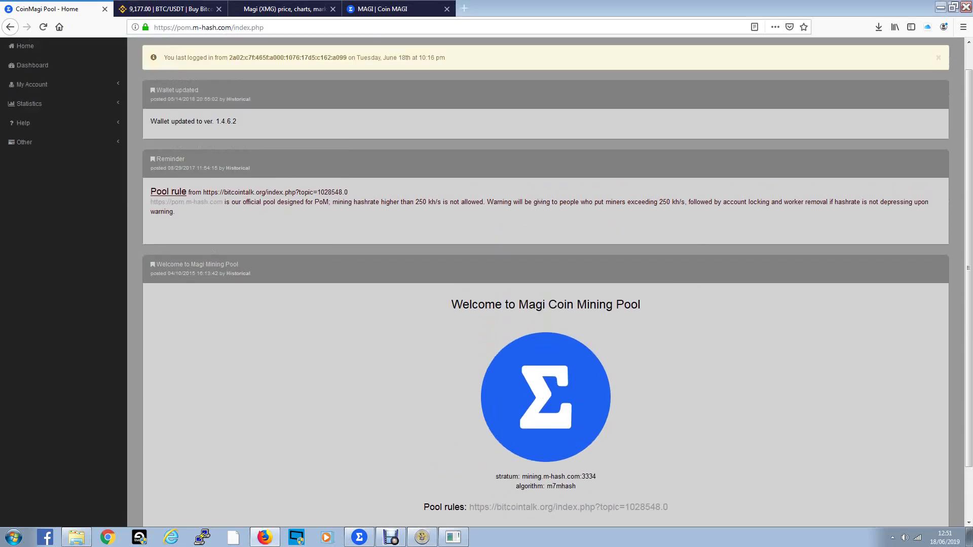
left_click(31, 92)
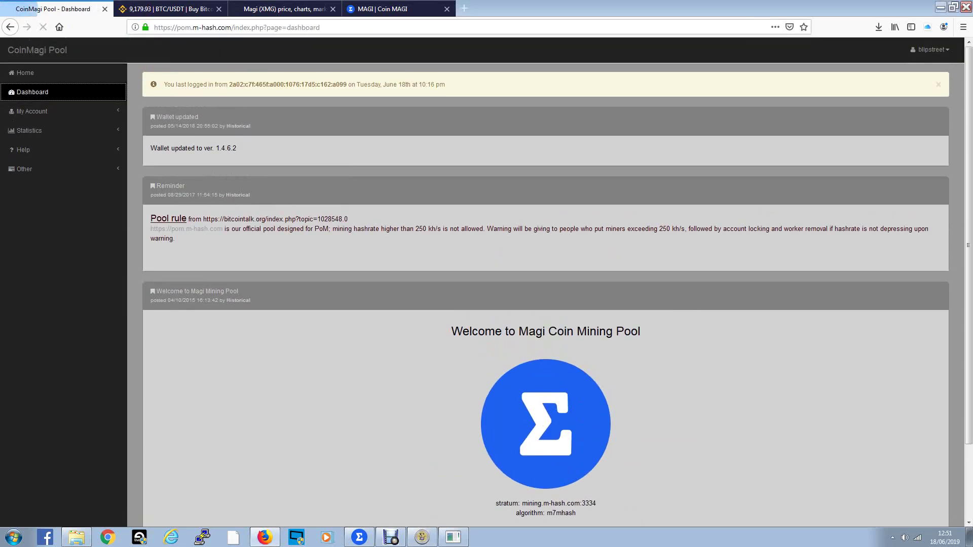
scroll(532, 305, "down", 2)
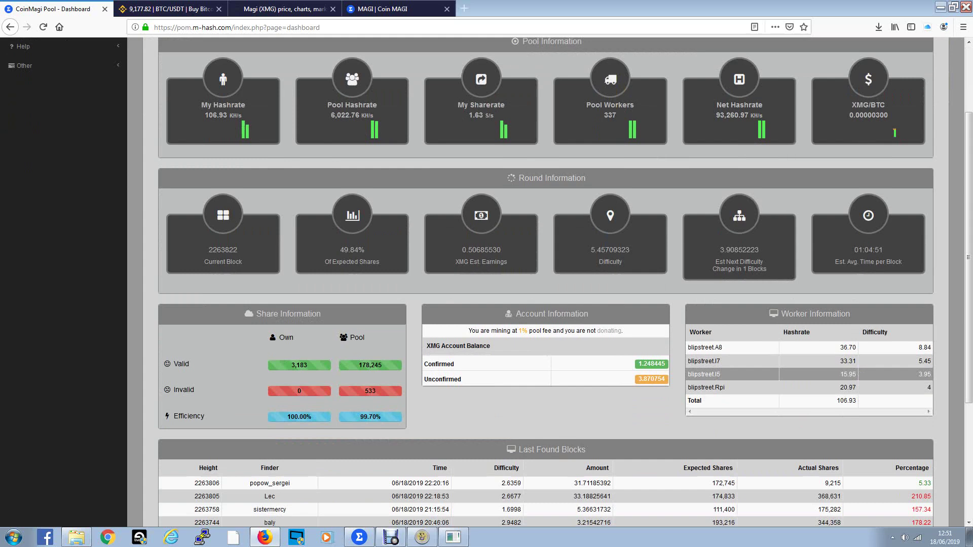
scroll(807, 346, "down", 1)
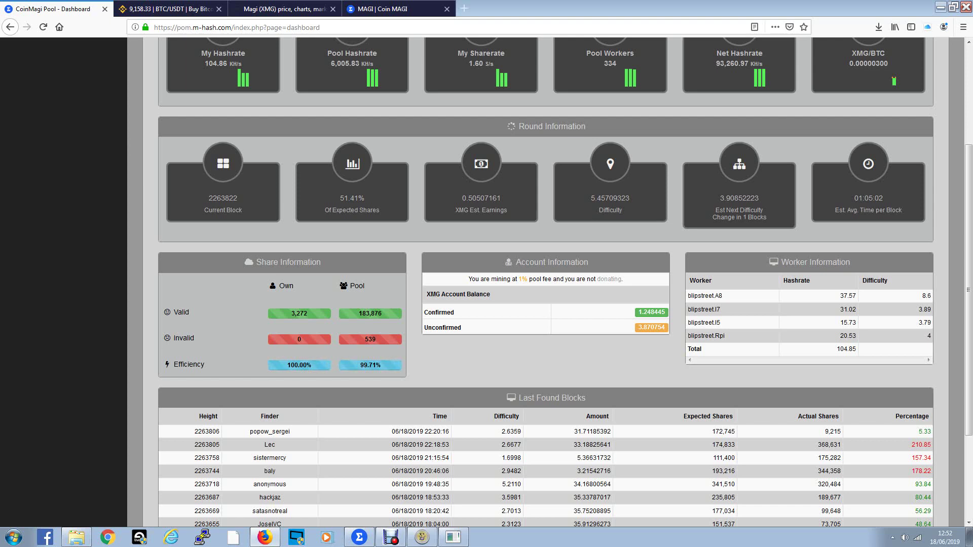
- Open the Magi (XMG) CoinMarketCap page and zoom the price chart through 1d, 7d, 1m
left_click(285, 9)
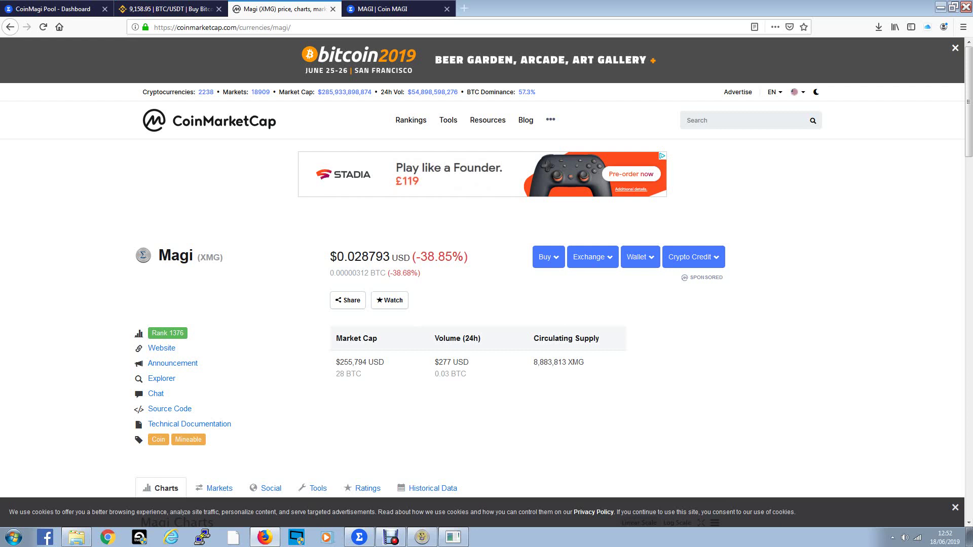
scroll(486, 304, "down", 3)
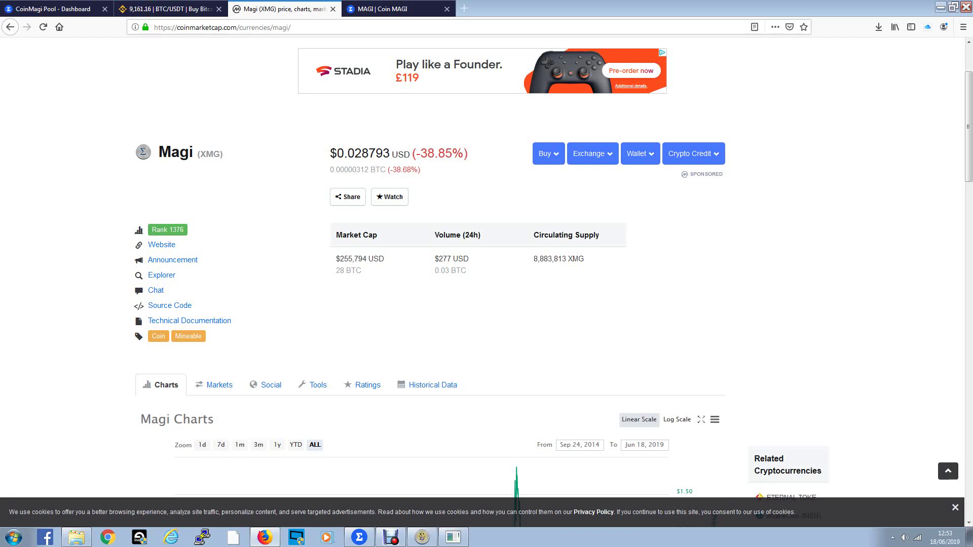
scroll(486, 335, "down", 2)
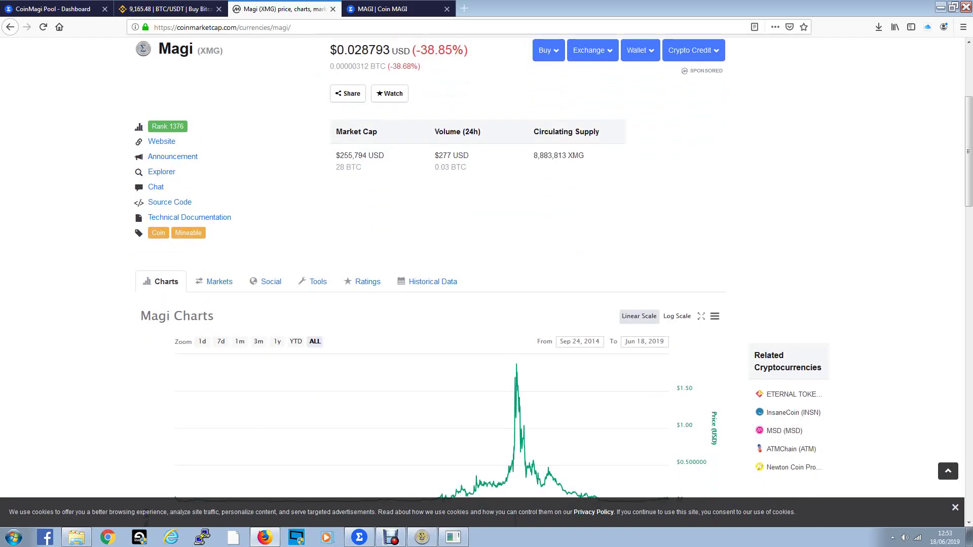
scroll(486, 335, "down", 3)
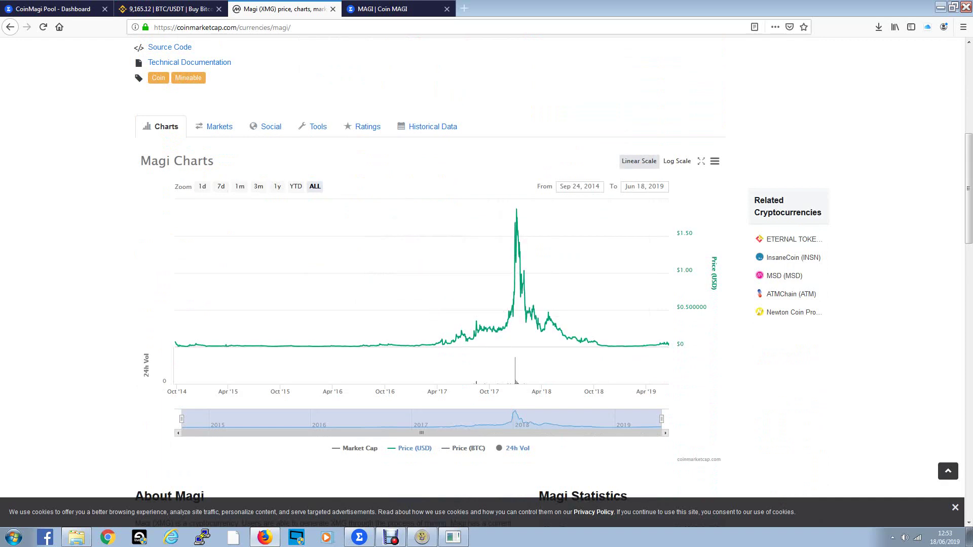
left_click(203, 187)
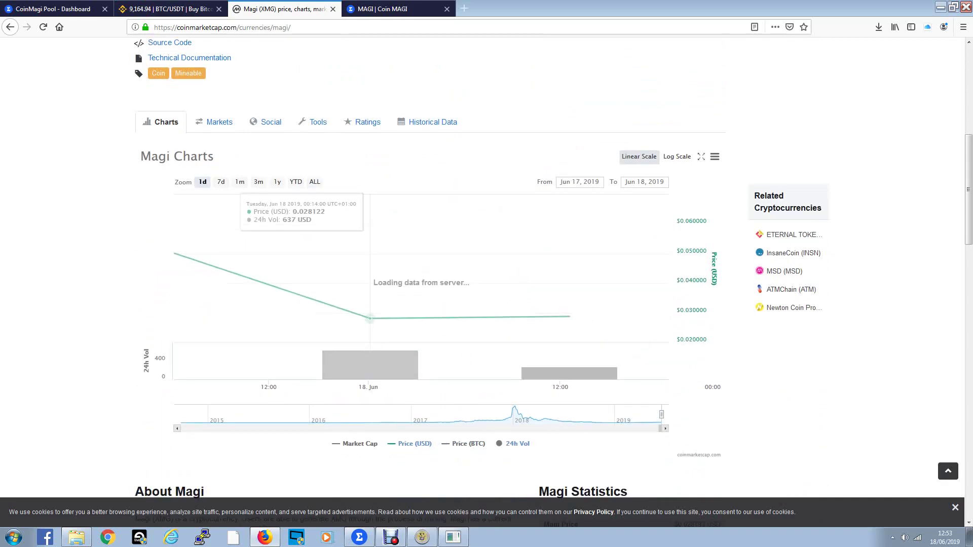
scroll(370, 320, "down", 1)
left_click(222, 135)
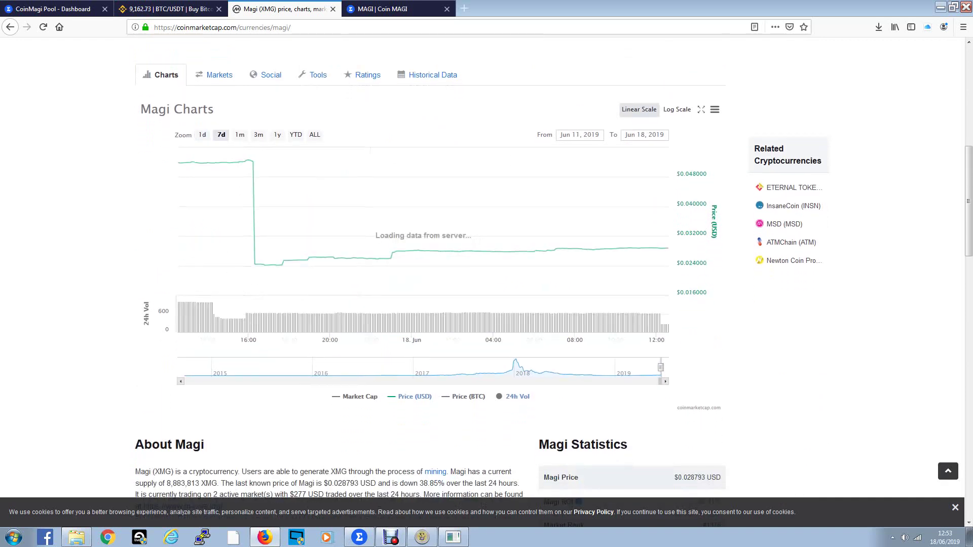
scroll(426, 274, "down", 1)
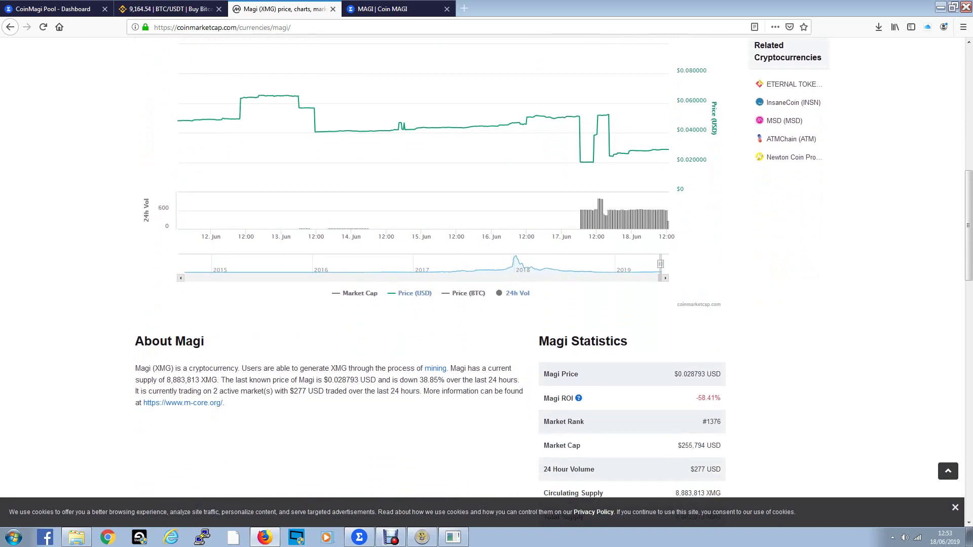
scroll(425, 274, "up", 1)
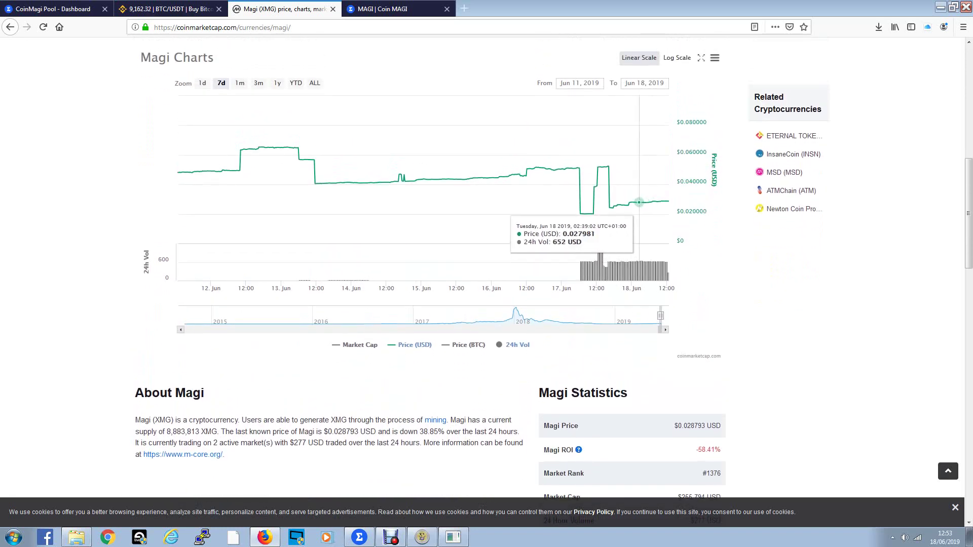
left_click(239, 83)
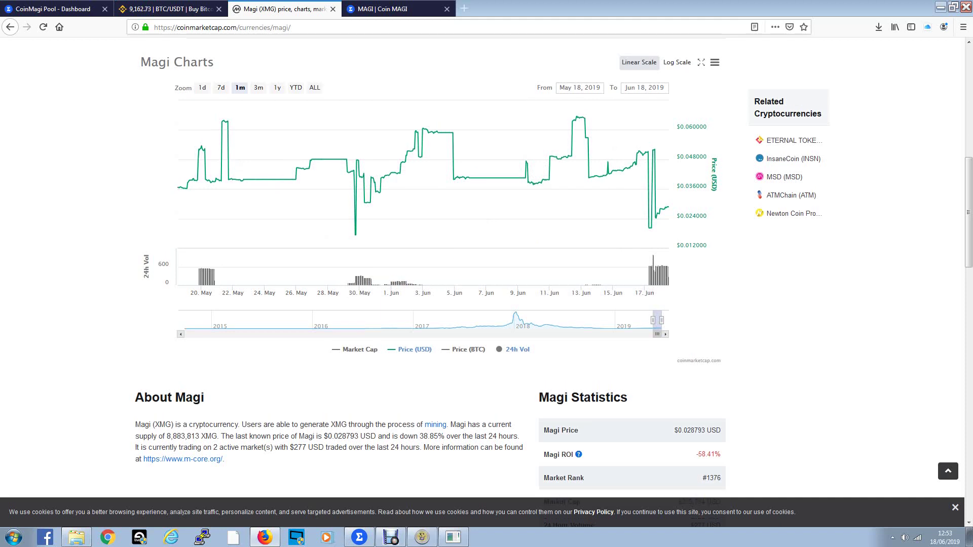
scroll(486, 274, "up", 5)
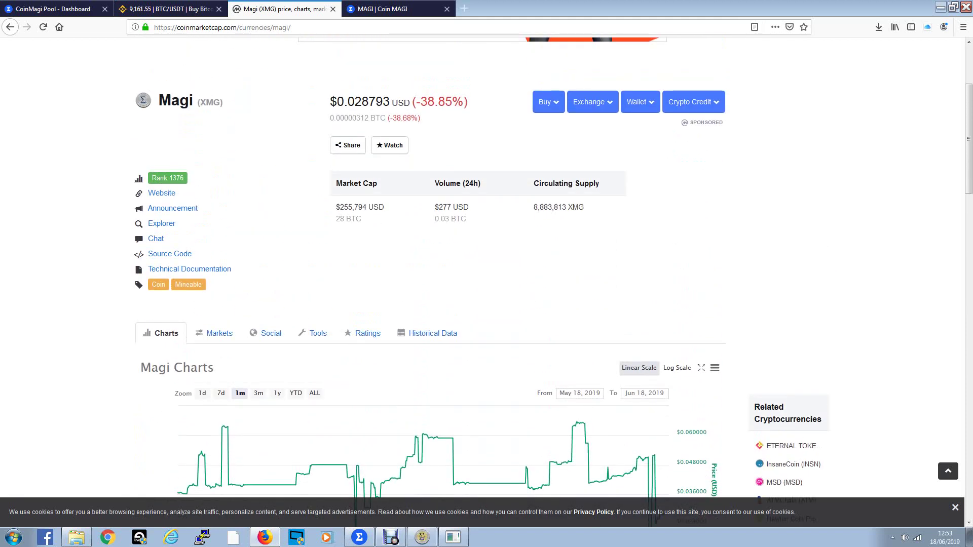